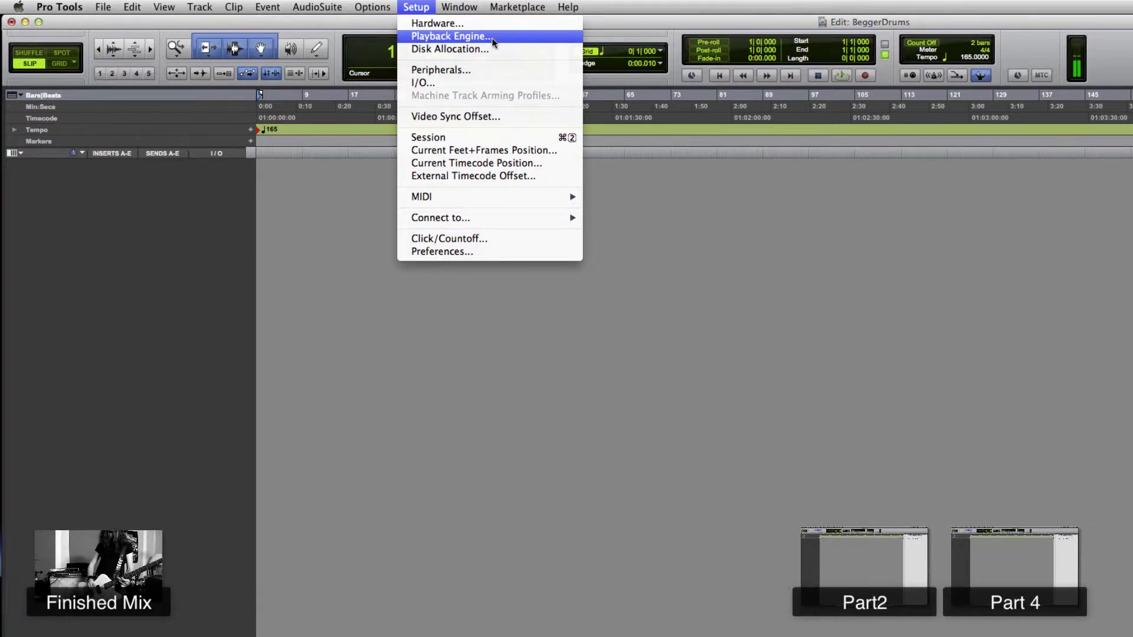
Step: Open the Playback Engine settings from the Setup menu
{"action": "left_click", "coordinate": [492, 40]}
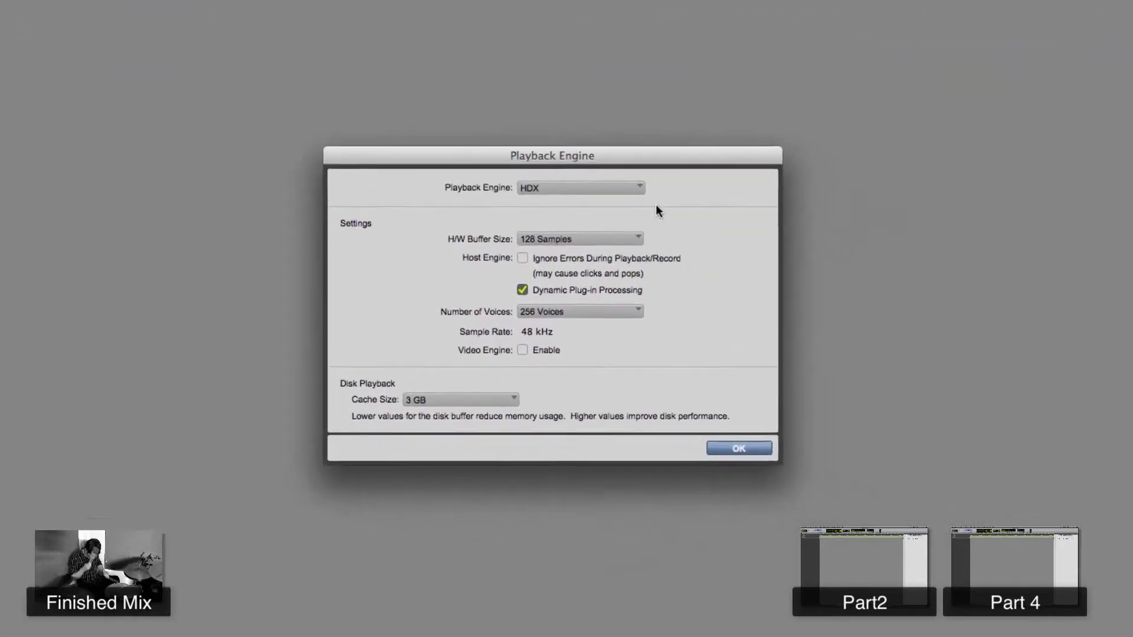
{"action": "left_click", "coordinate": [528, 183]}
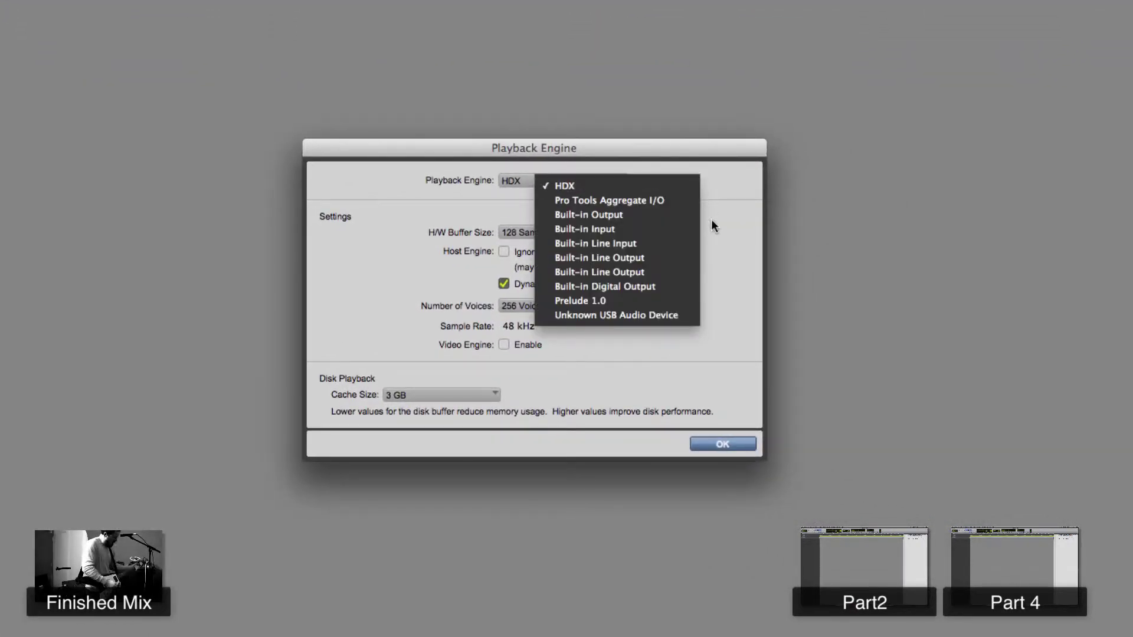
{"action": "left_click", "coordinate": [477, 182]}
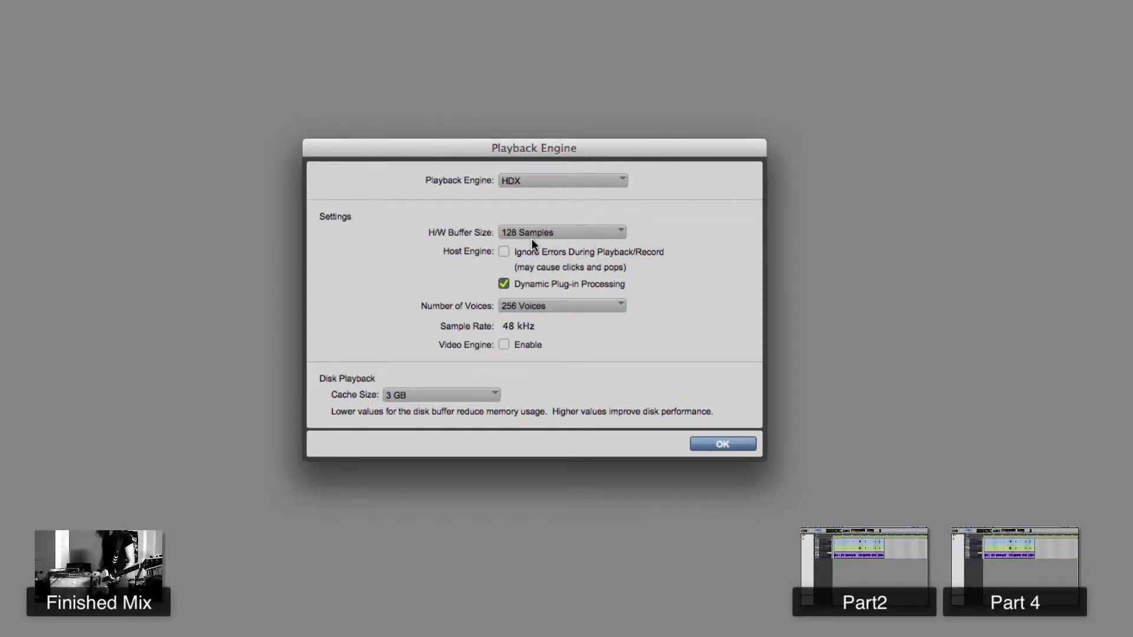
{"action": "left_click", "coordinate": [556, 235]}
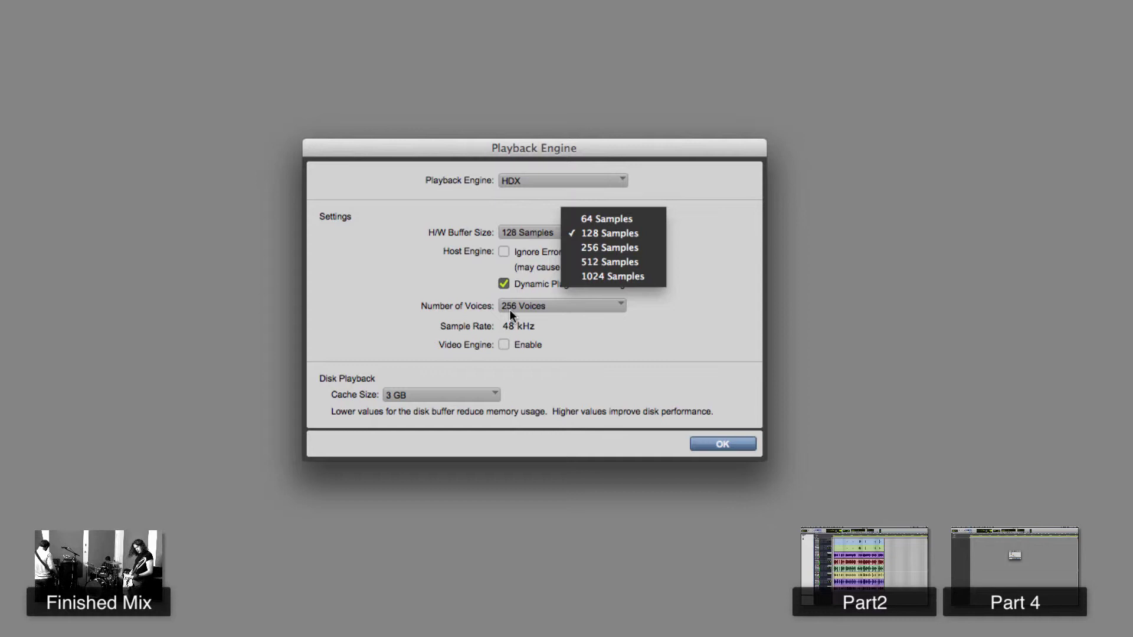
Step: Keep the HDX engine at 128-sample buffer, 256 voices and 3 GB cache, and confirm
{"action": "left_click", "coordinate": [737, 230]}
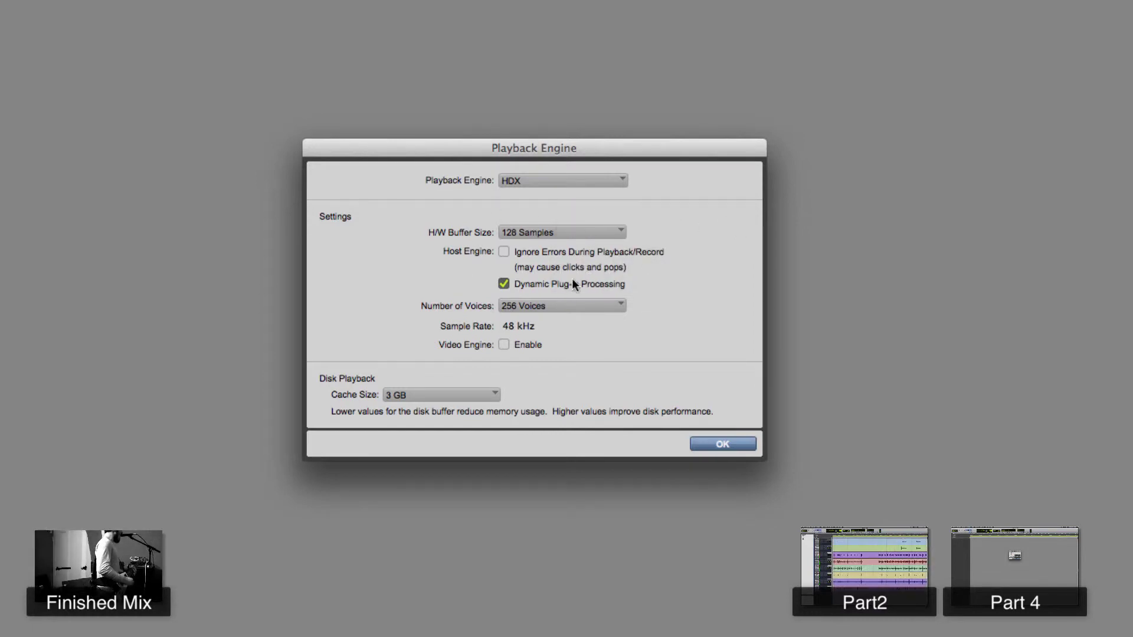
{"action": "left_click", "coordinate": [539, 305]}
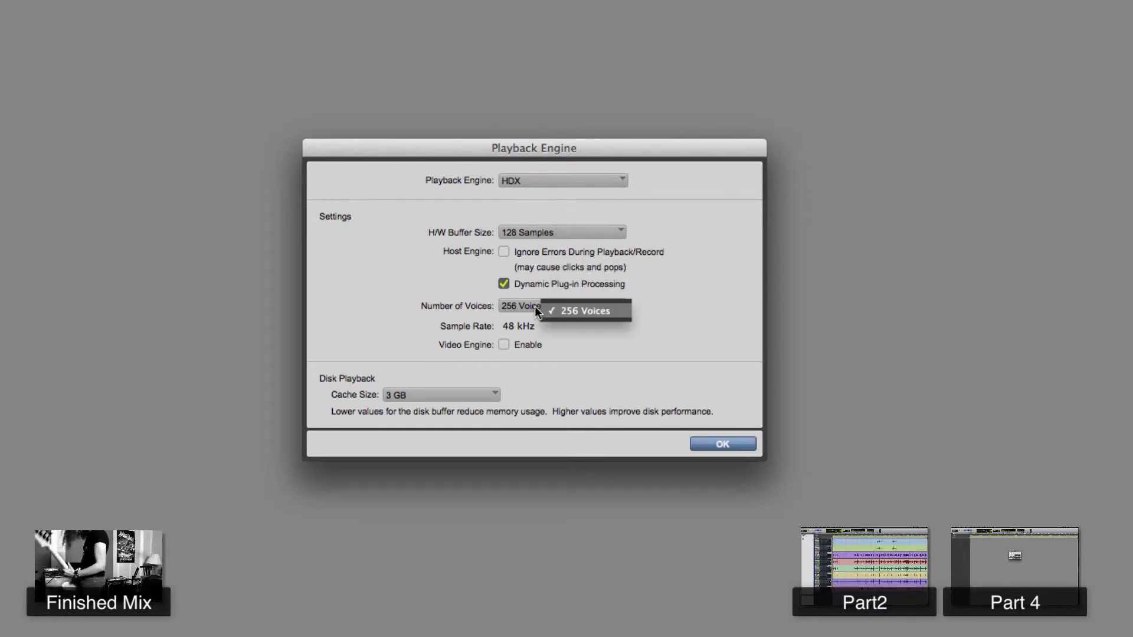
{"action": "left_click", "coordinate": [490, 307]}
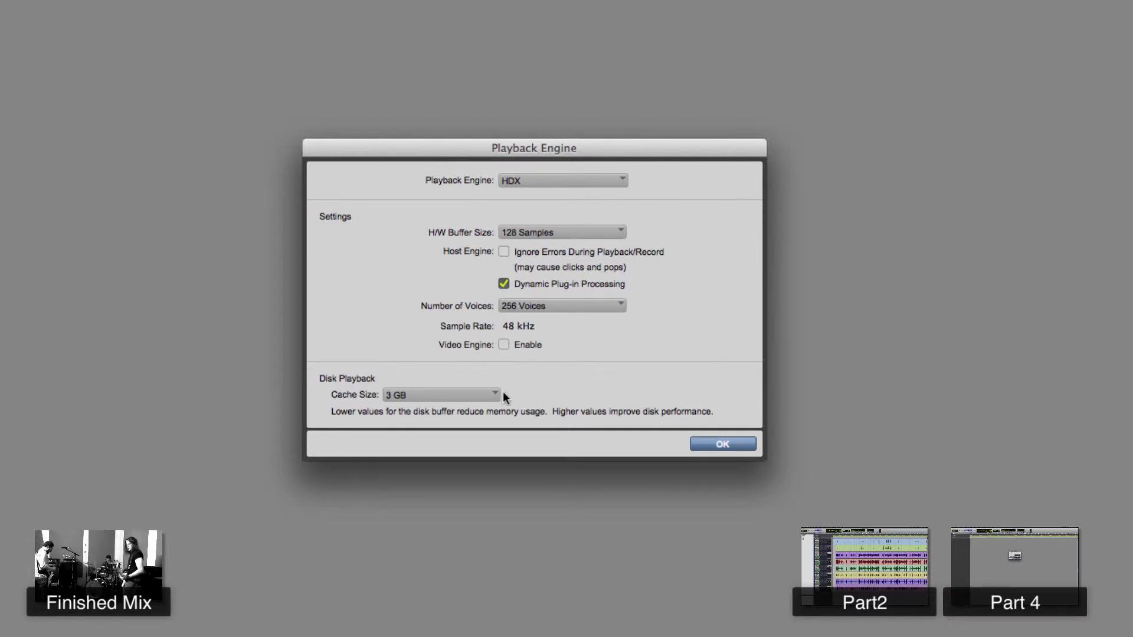
{"action": "left_click", "coordinate": [400, 392]}
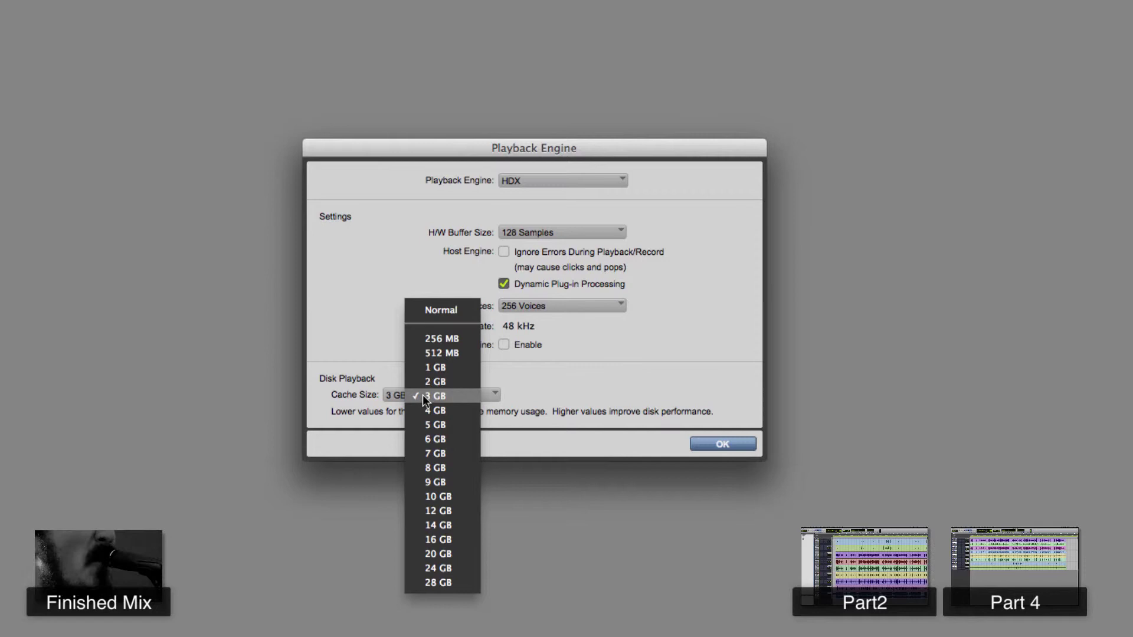
{"action": "left_click", "coordinate": [423, 395]}
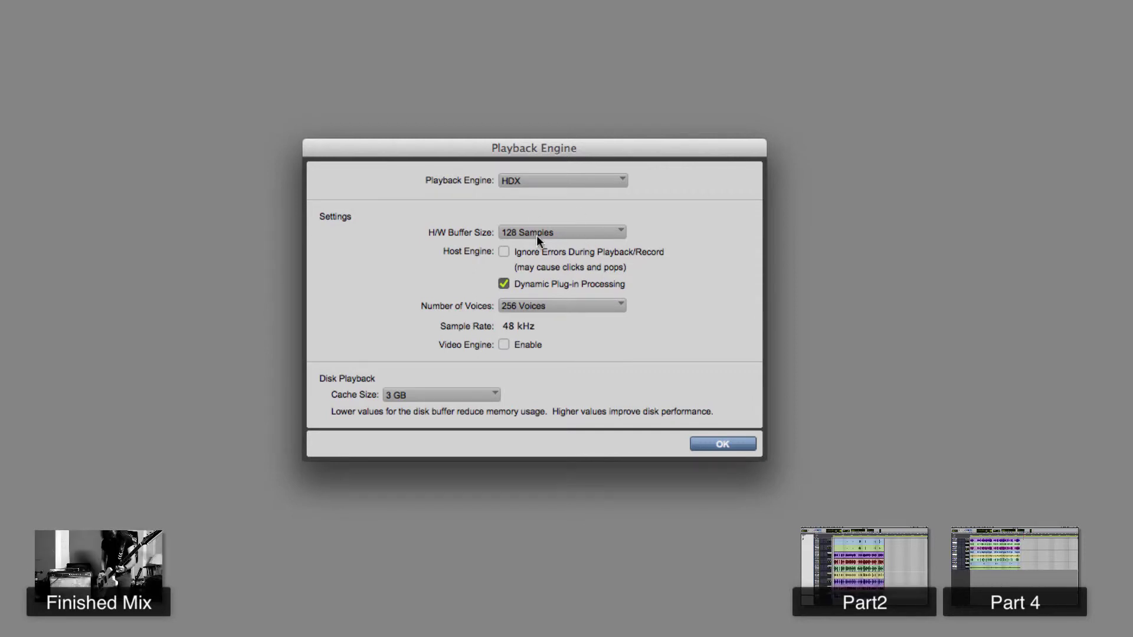
{"action": "left_click", "coordinate": [723, 444]}
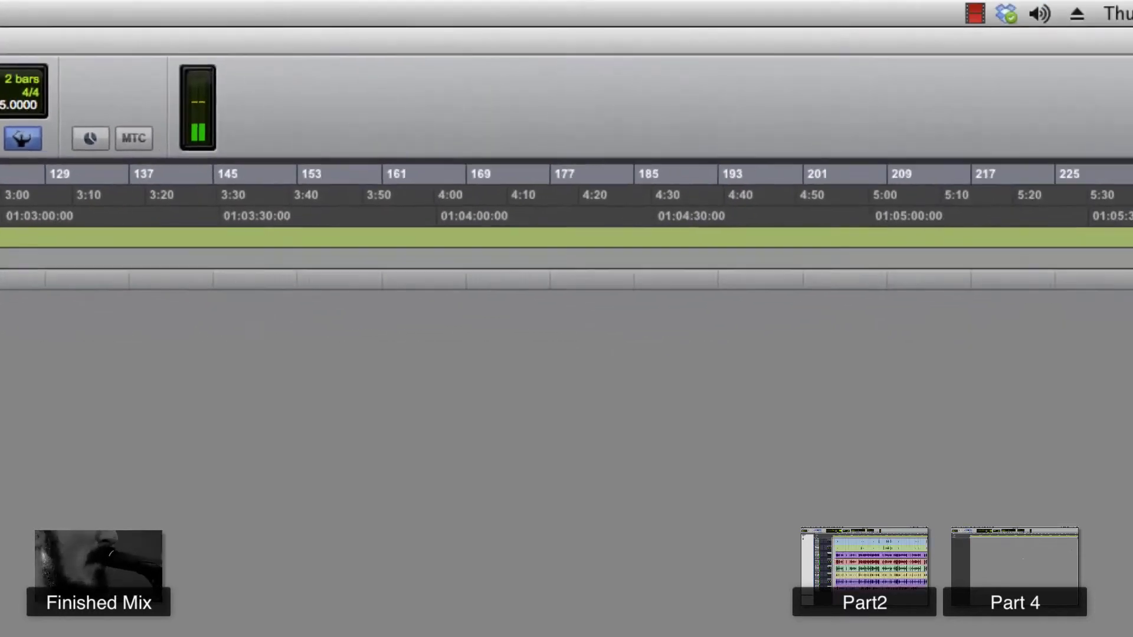
{"action": "left_click", "coordinate": [1130, 79]}
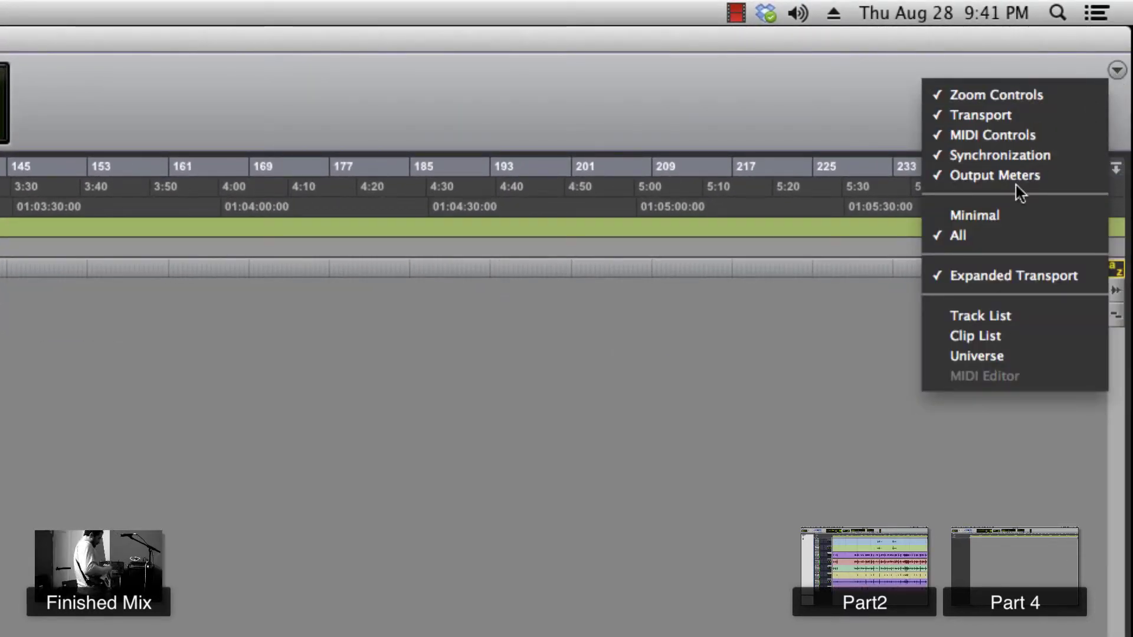
{"action": "left_click", "coordinate": [1045, 61]}
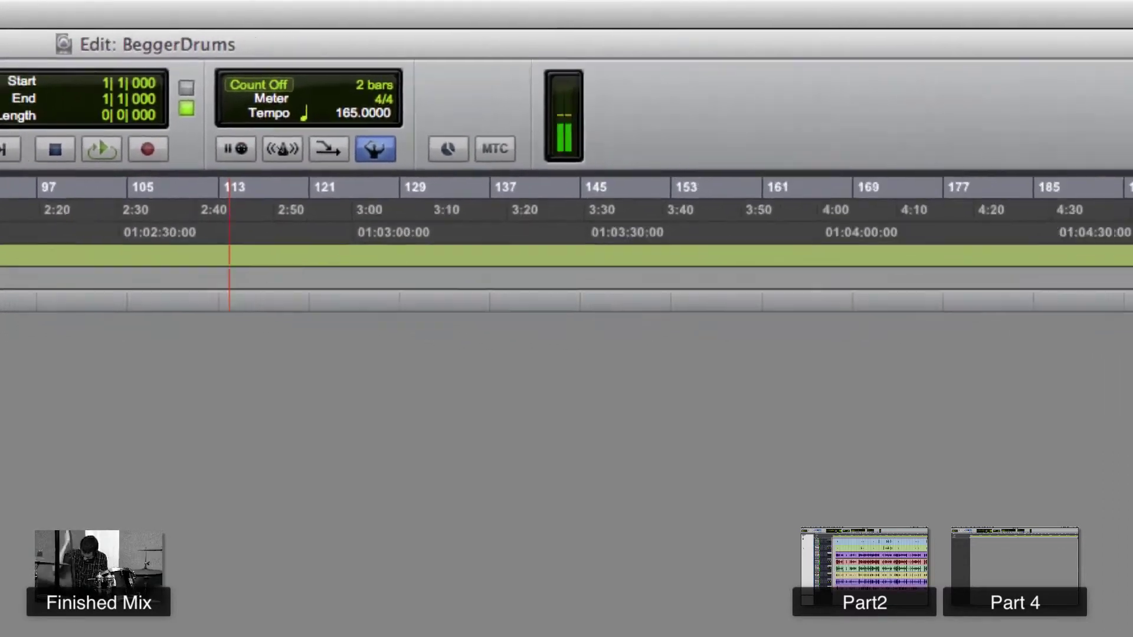
{"action": "left_click", "coordinate": [1117, 70]}
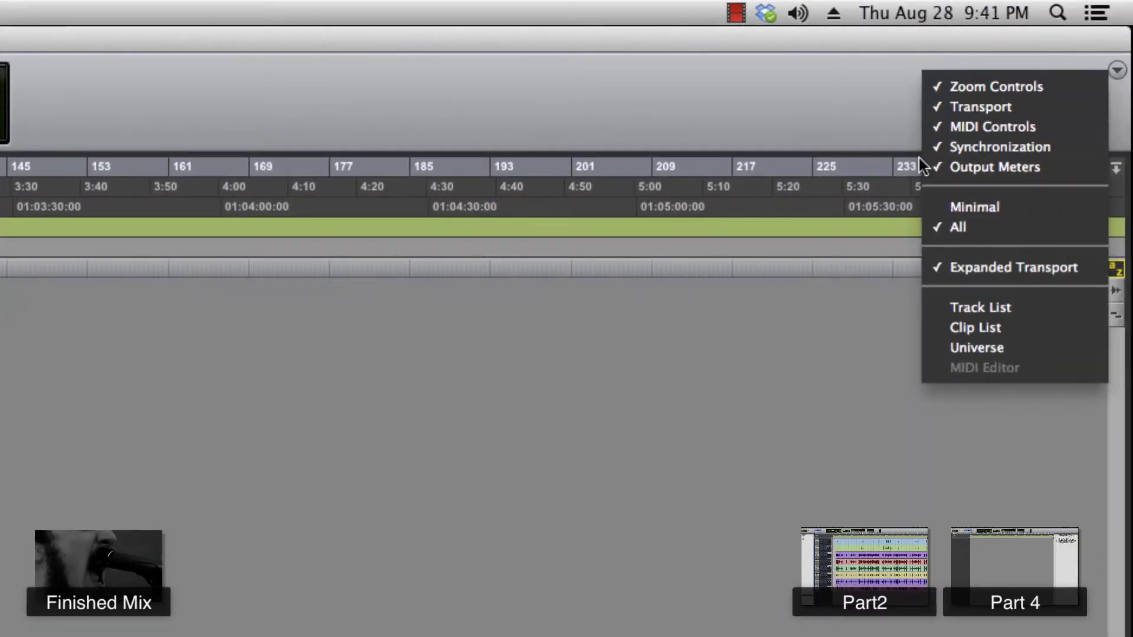
{"action": "left_click", "coordinate": [709, 70]}
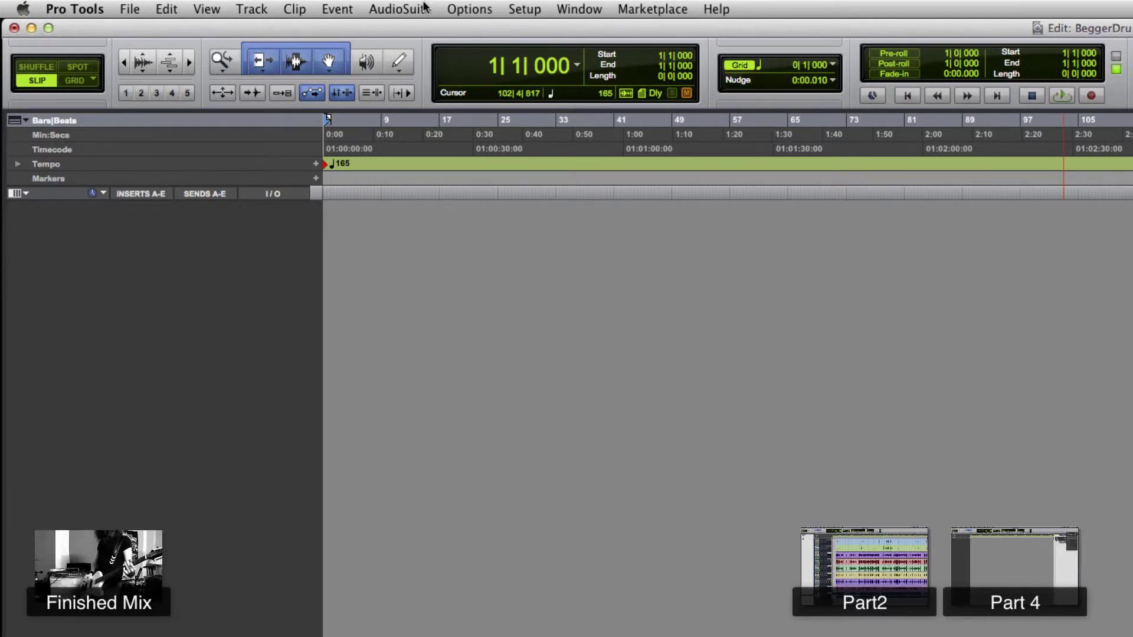
Step: Open the Preferences window on its Editing page
{"action": "left_click", "coordinate": [524, 9]}
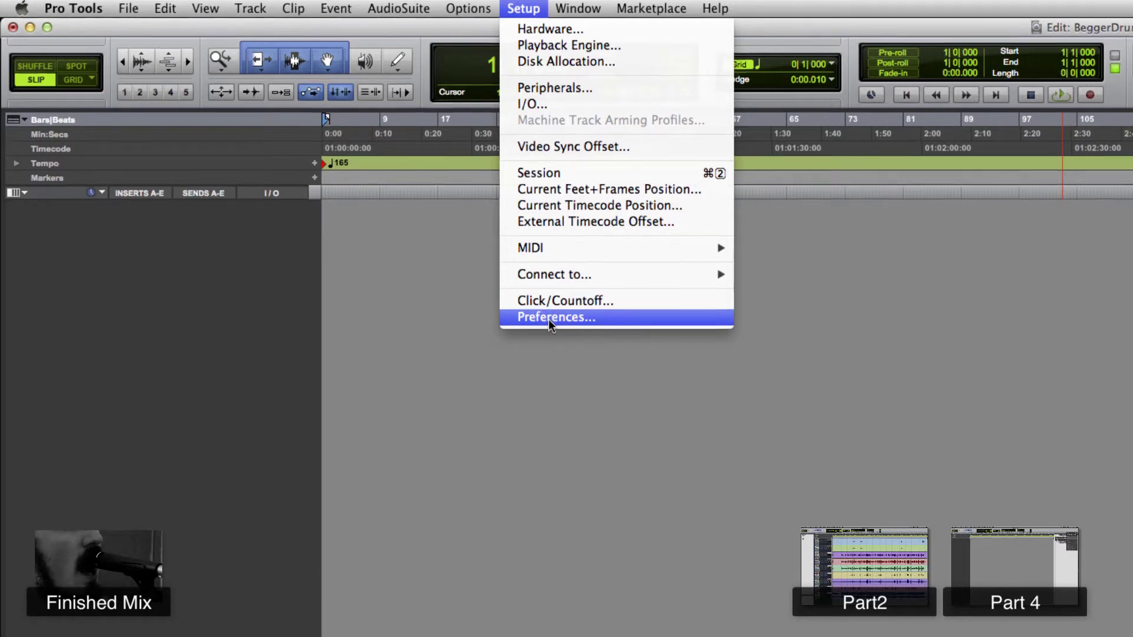
{"action": "left_click", "coordinate": [548, 319]}
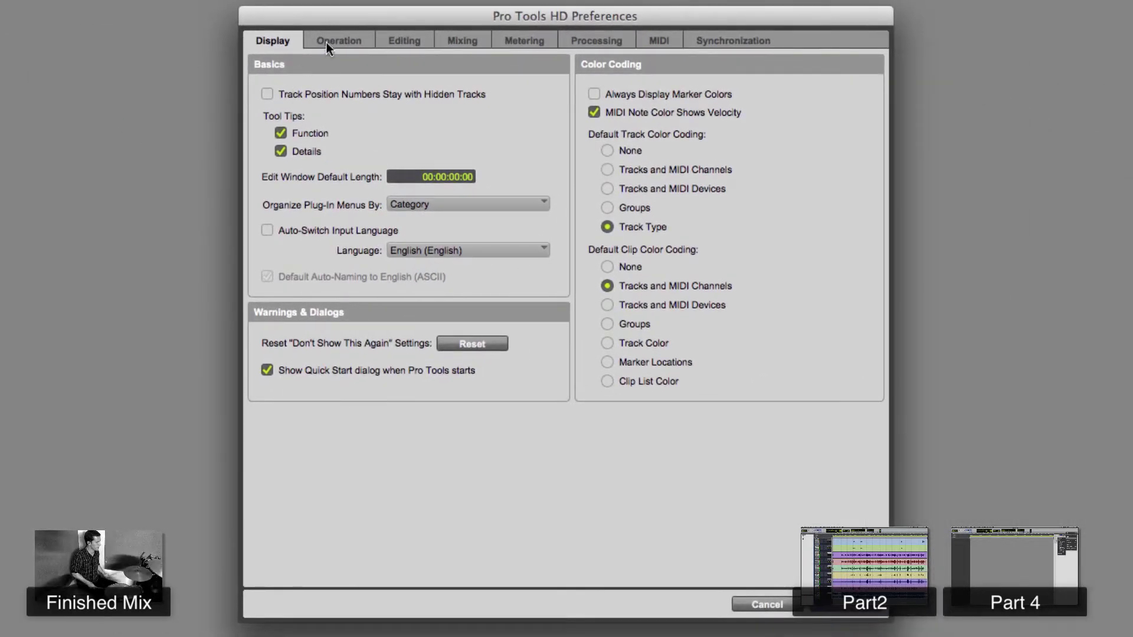
{"action": "left_click", "coordinate": [329, 41]}
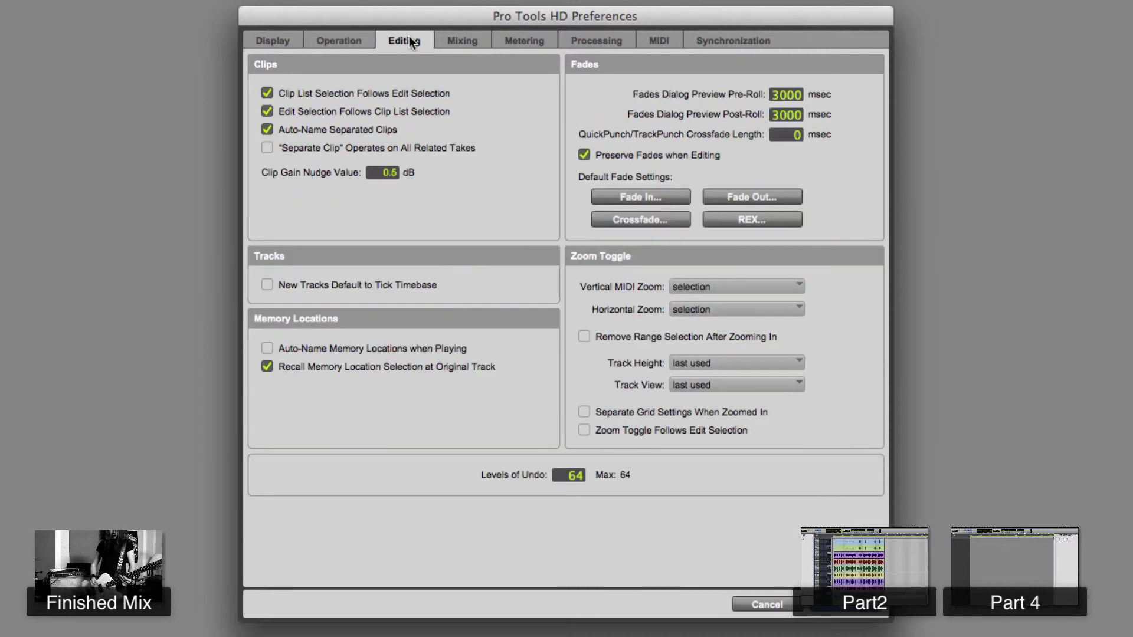
Step: Confirm the default fade-in settings, keeping the current curve shape
{"action": "left_click", "coordinate": [638, 196]}
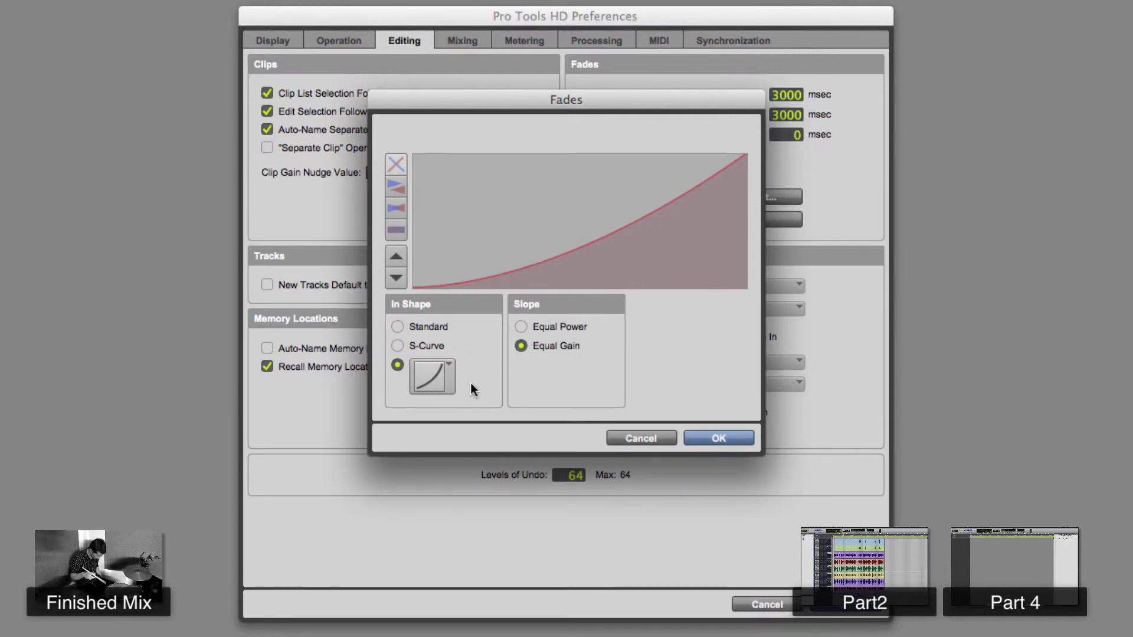
{"action": "left_click", "coordinate": [453, 384]}
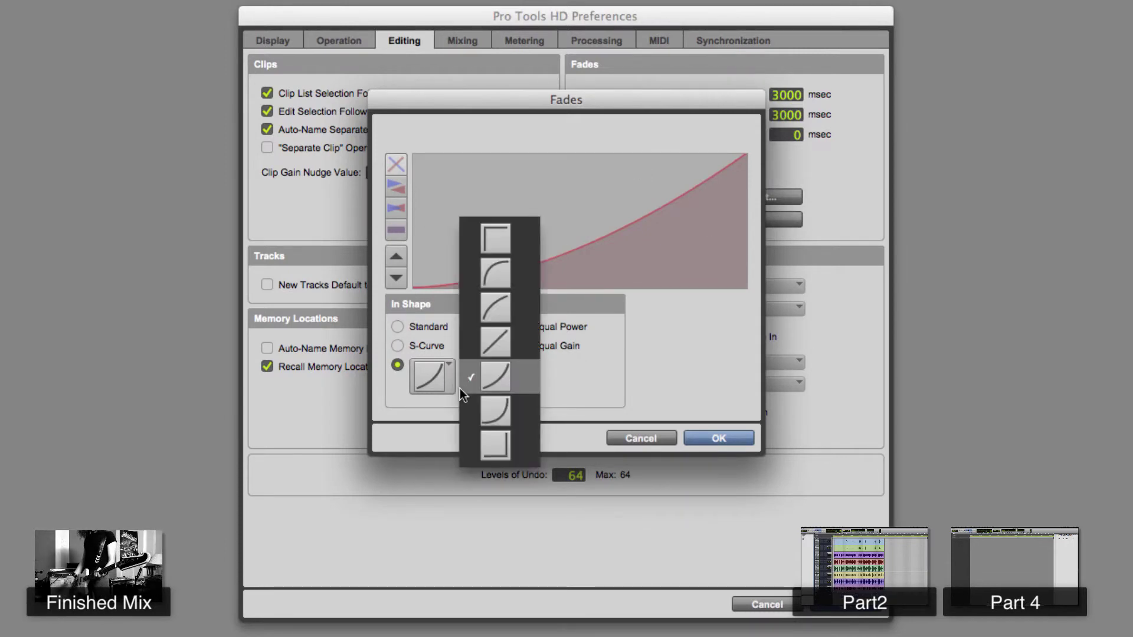
{"action": "left_click", "coordinate": [490, 382]}
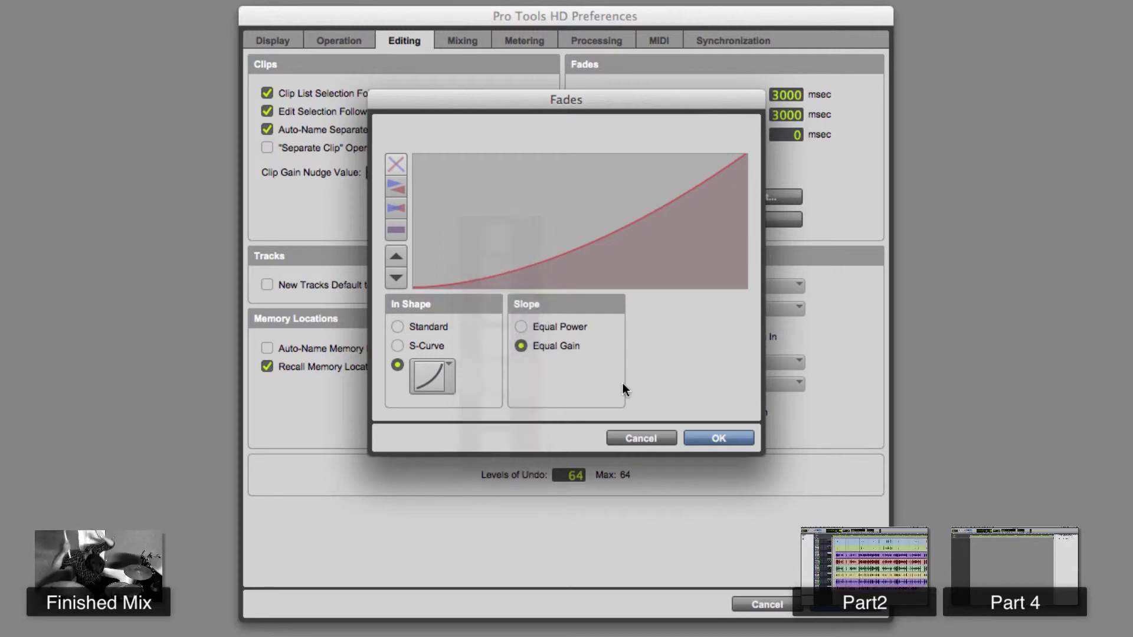
{"action": "left_click", "coordinate": [687, 436]}
Step: Confirm the default fade-out settings and go to the Mixing preferences
{"action": "left_click", "coordinate": [755, 196]}
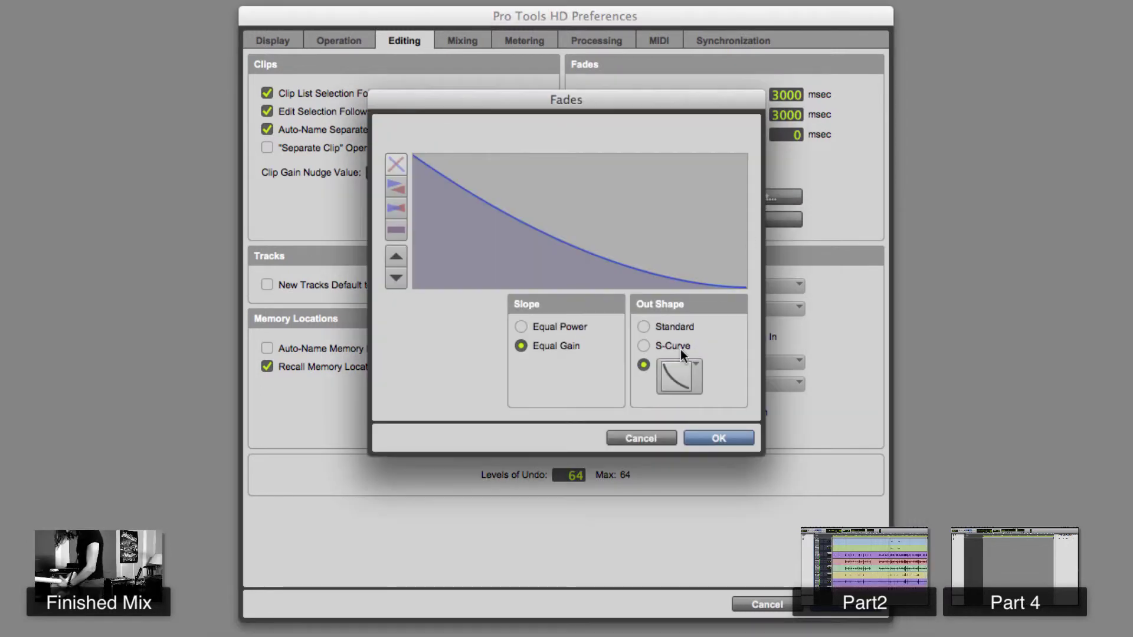
{"action": "left_click", "coordinate": [718, 437]}
{"action": "left_click", "coordinate": [457, 38]}
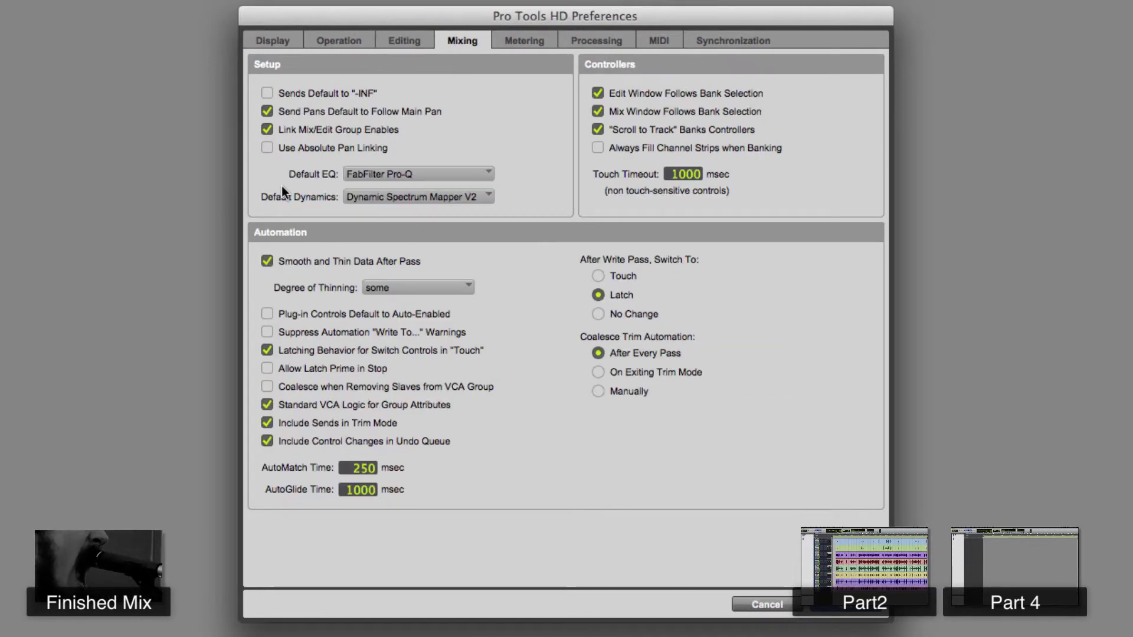
Step: Set the default EQ to the Native plug-in FabFilter Pro-Q
{"action": "left_click", "coordinate": [364, 173]}
{"action": "mouse_move", "coordinate": [443, 172]}
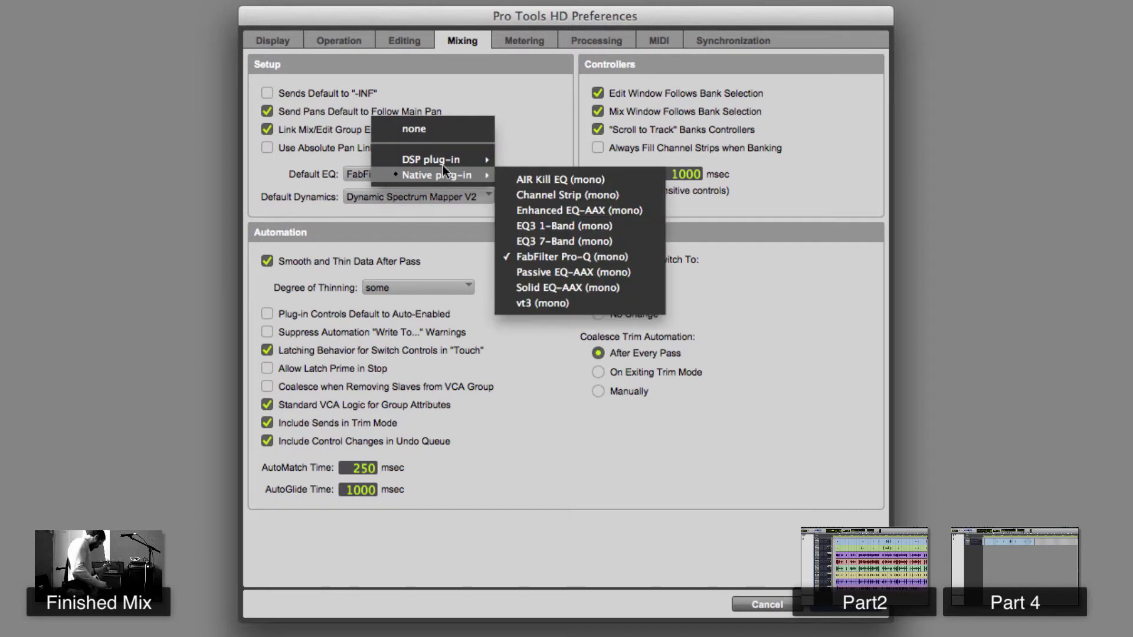
{"action": "left_click", "coordinate": [526, 260]}
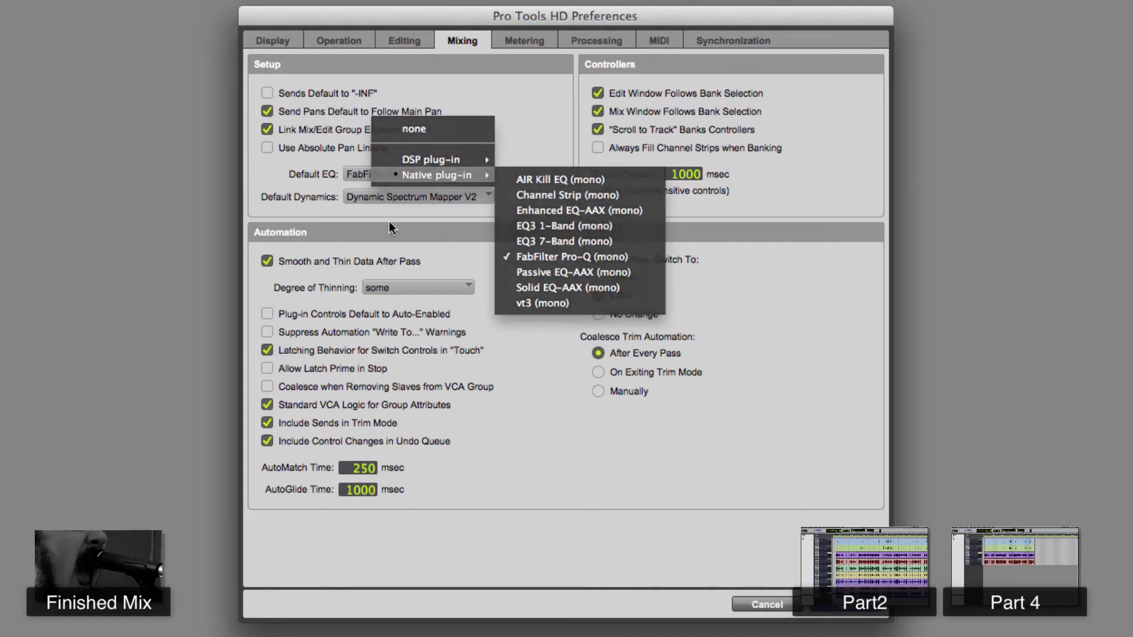
{"action": "left_click", "coordinate": [363, 180]}
{"action": "mouse_move", "coordinate": [495, 175]}
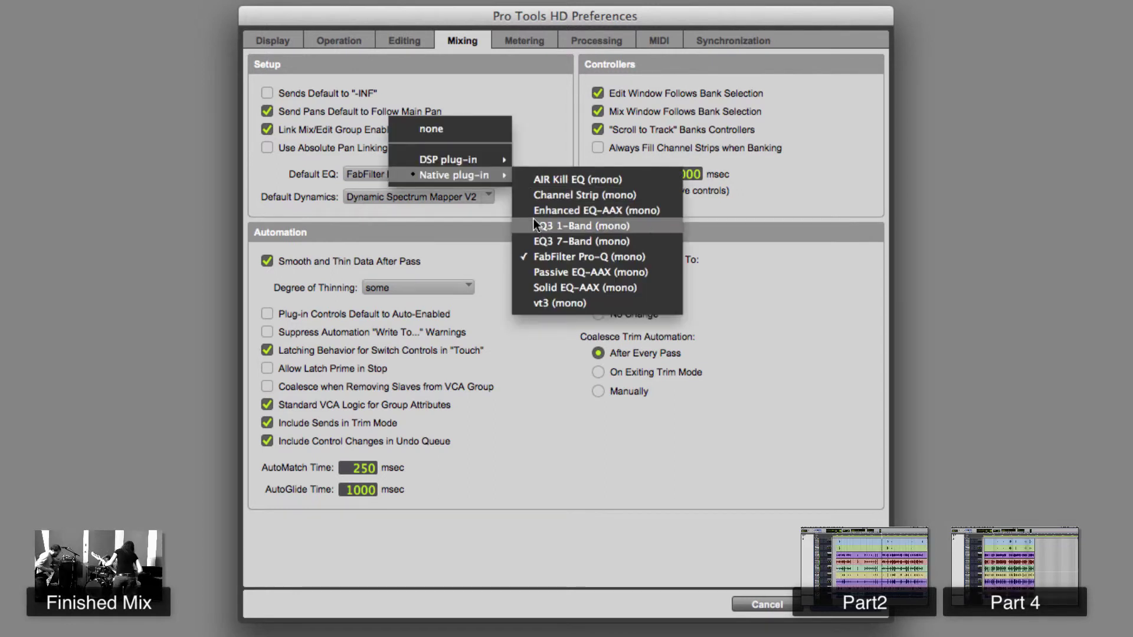
{"action": "left_click", "coordinate": [246, 172]}
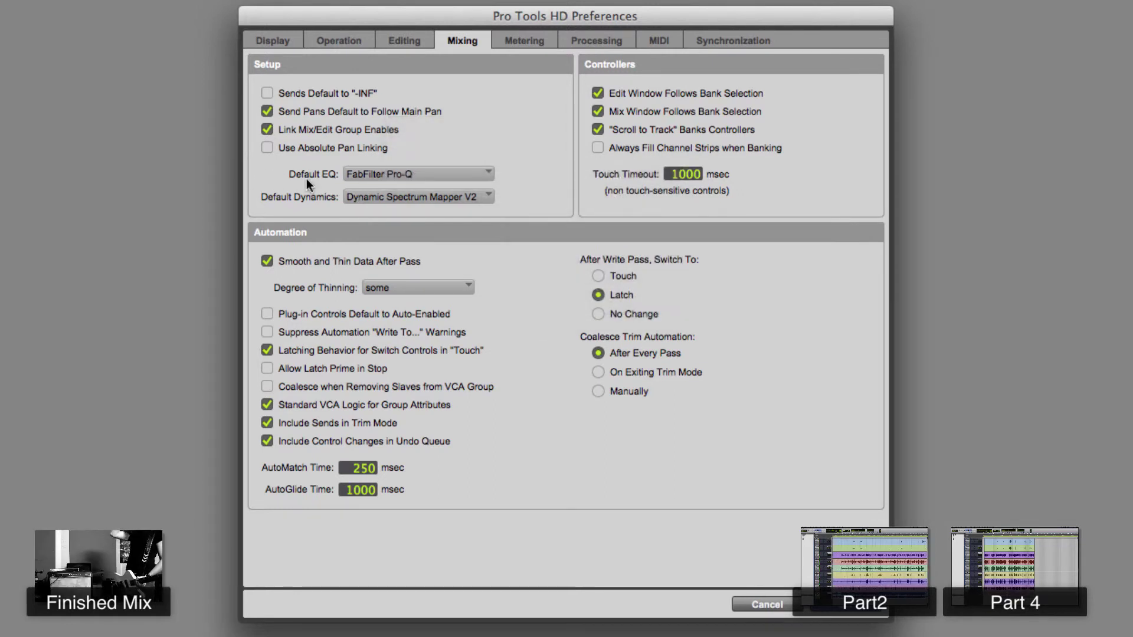
Step: Keep the DSP plug-in Dynamic Spectrum Mapper V2 as the default dynamics
{"action": "left_click", "coordinate": [363, 198]}
{"action": "mouse_move", "coordinate": [424, 196]}
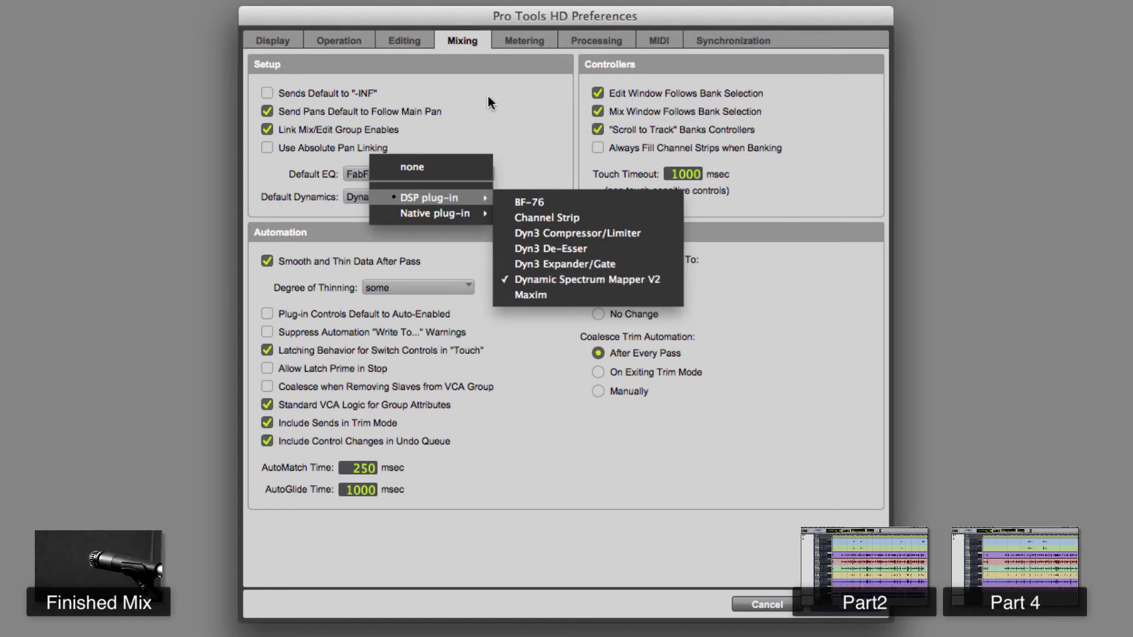
{"action": "left_click", "coordinate": [321, 224]}
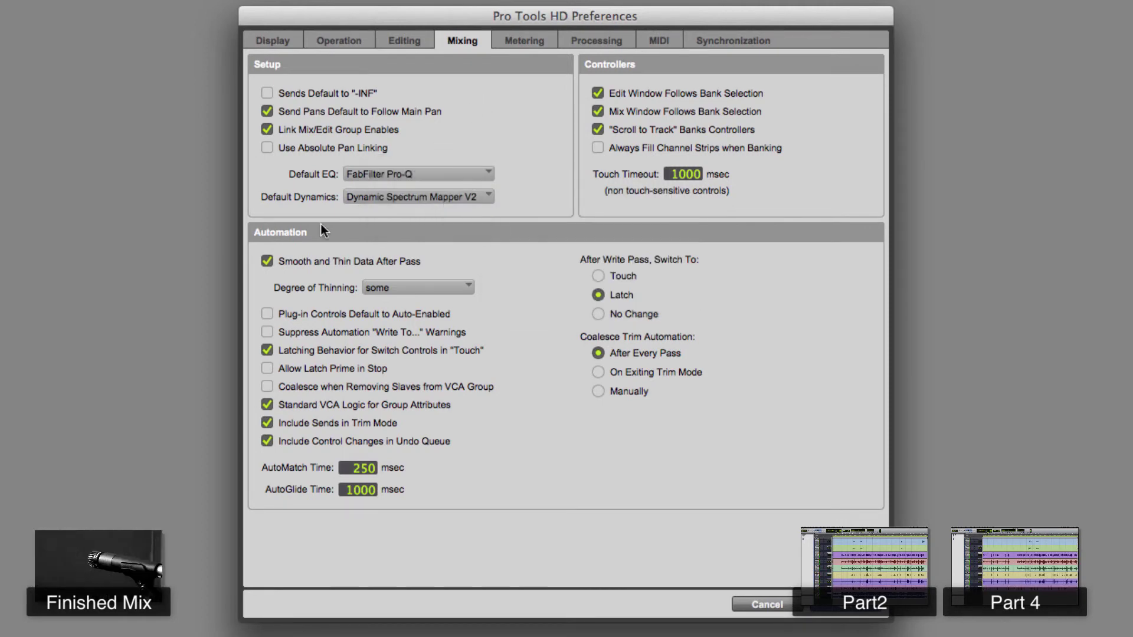
Step: Look through the Metering, Processing, MIDI and Synchronization preference pages
{"action": "left_click", "coordinate": [545, 39]}
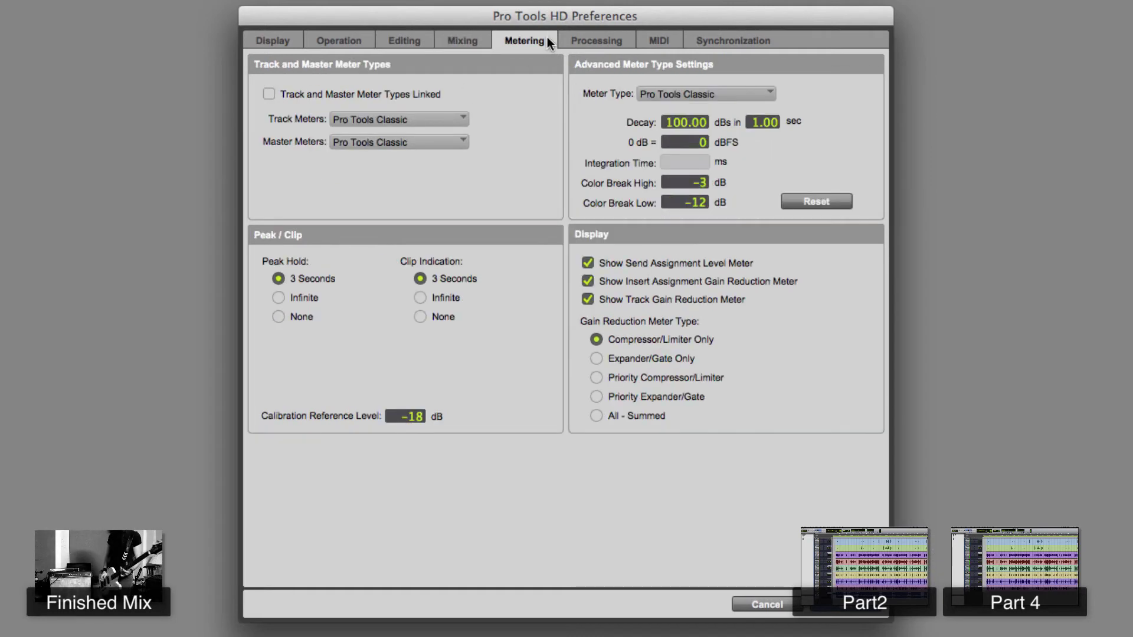
{"action": "left_click", "coordinate": [590, 41]}
{"action": "left_click", "coordinate": [652, 34]}
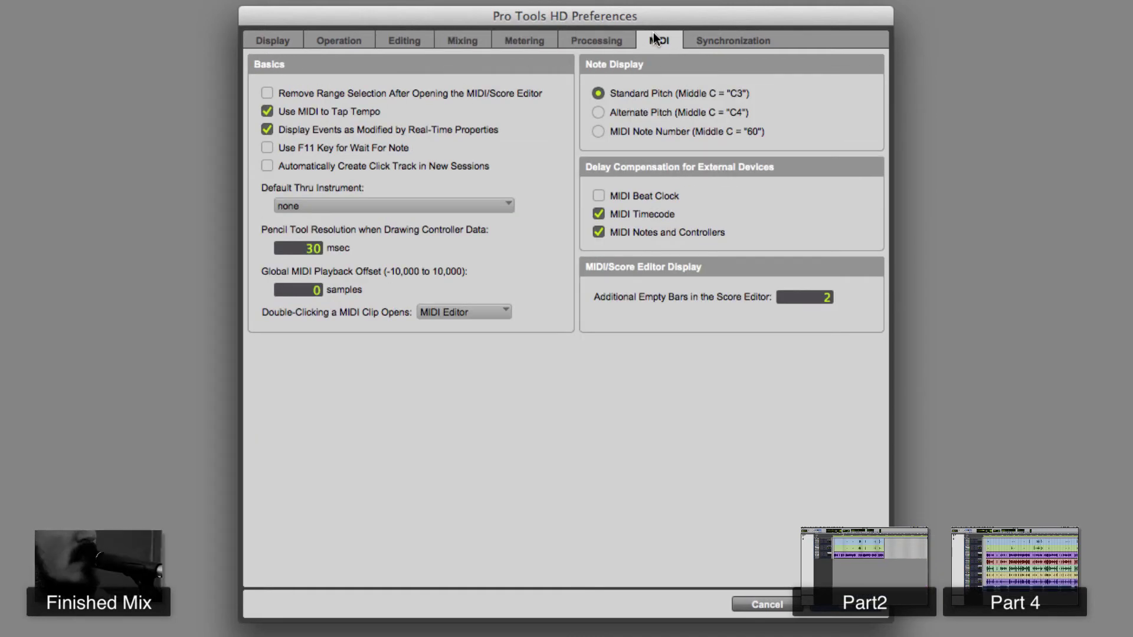
{"action": "left_click", "coordinate": [711, 41]}
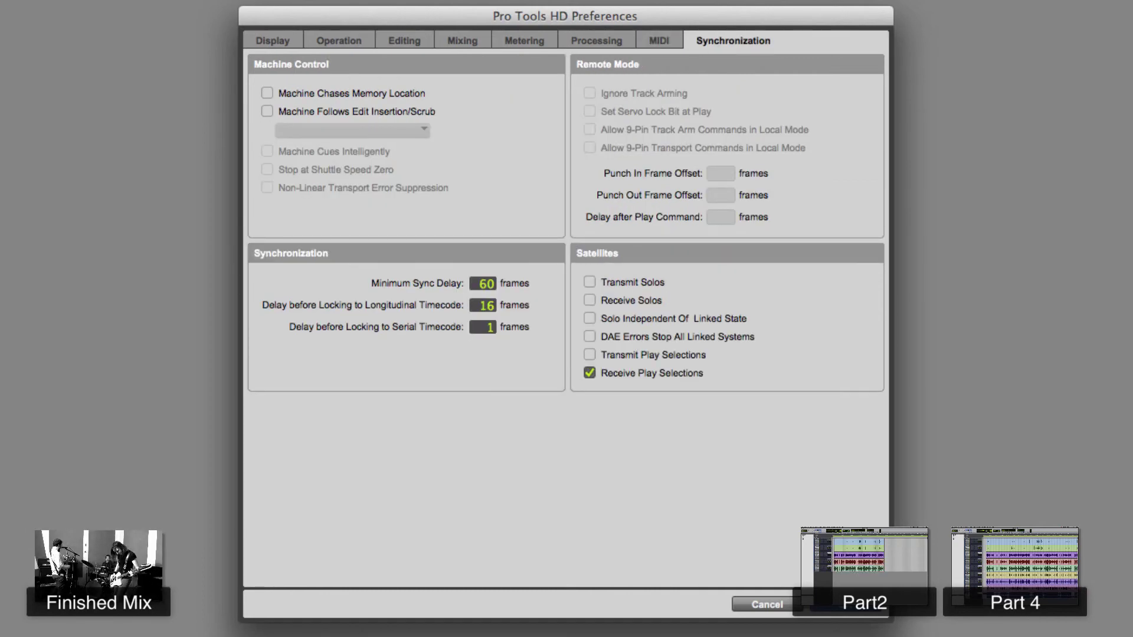